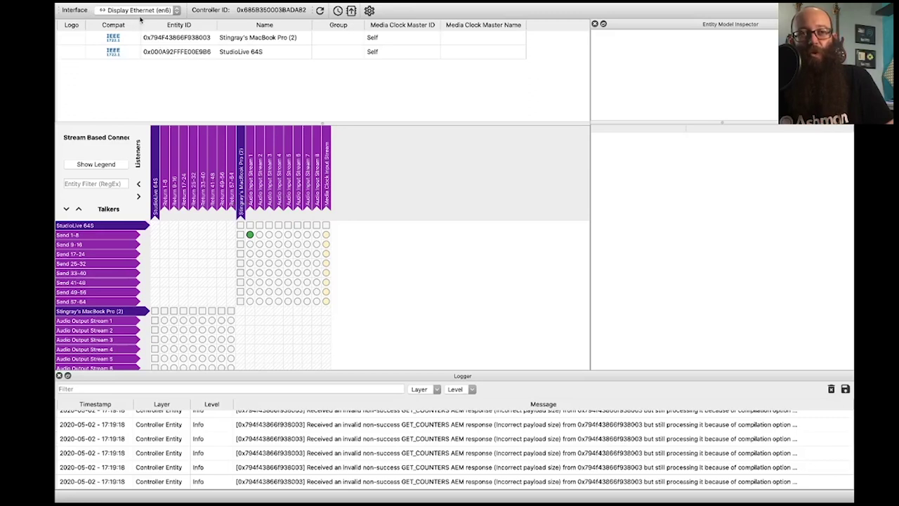
Select Display Ethernet (en6) as the network interface for the controller.
click(177, 10)
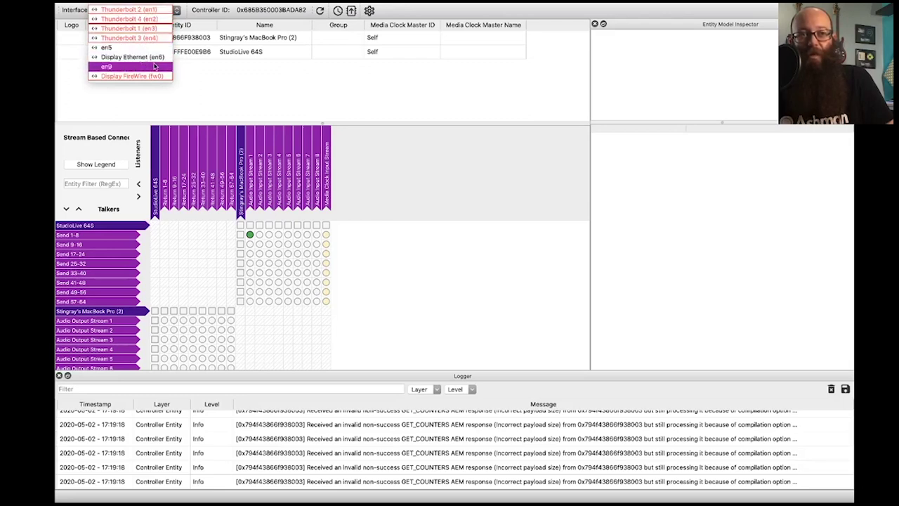
click(133, 58)
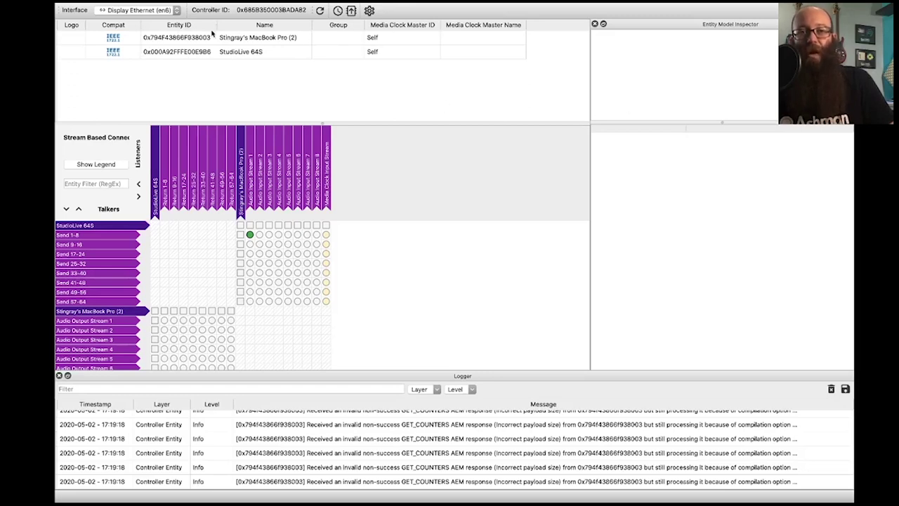
Select the StudioLive 64S entity and examine its stream inputs, stream outputs and detailed device information.
click(186, 53)
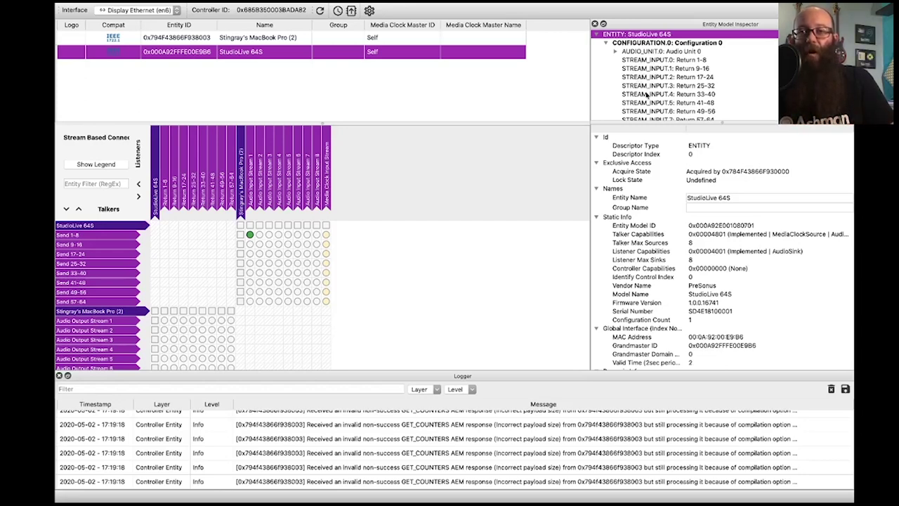
scroll(646, 98, down, 5)
scroll(646, 103, down, 3)
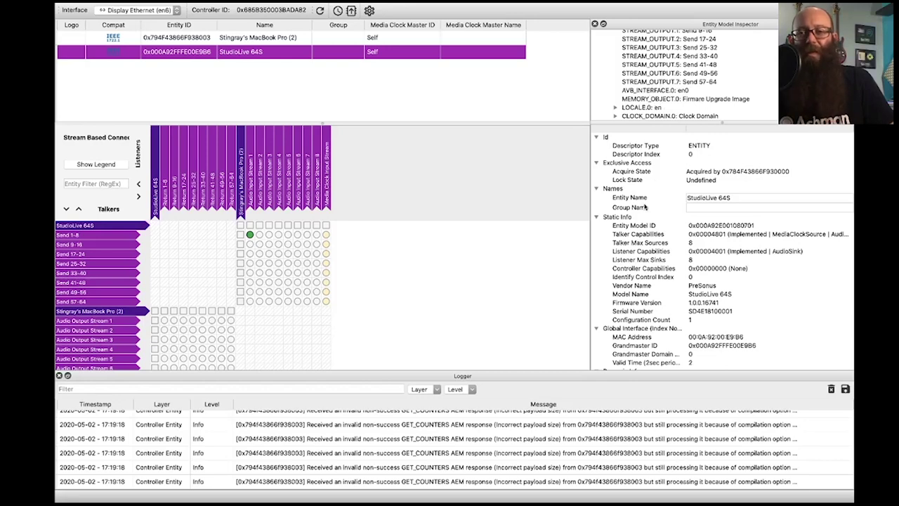
scroll(655, 239, down, 5)
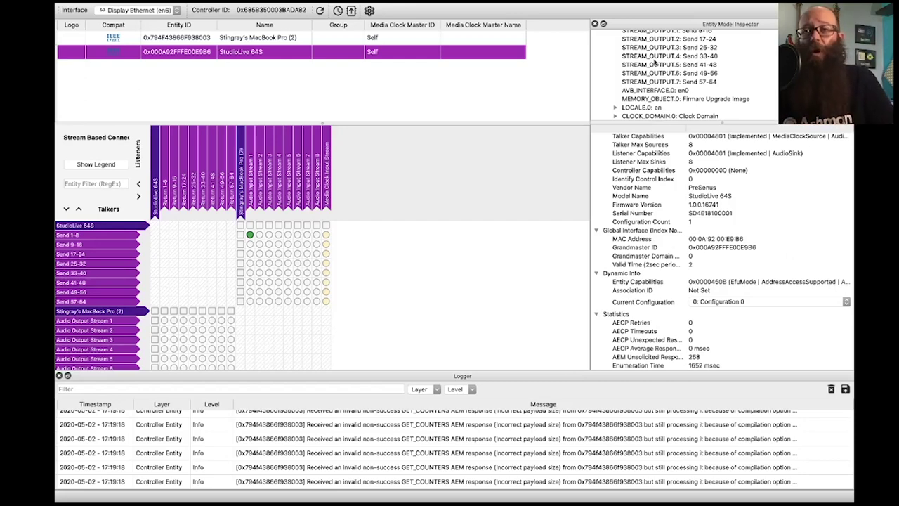
Hide the Entity Model Inspector and show it again.
click(595, 24)
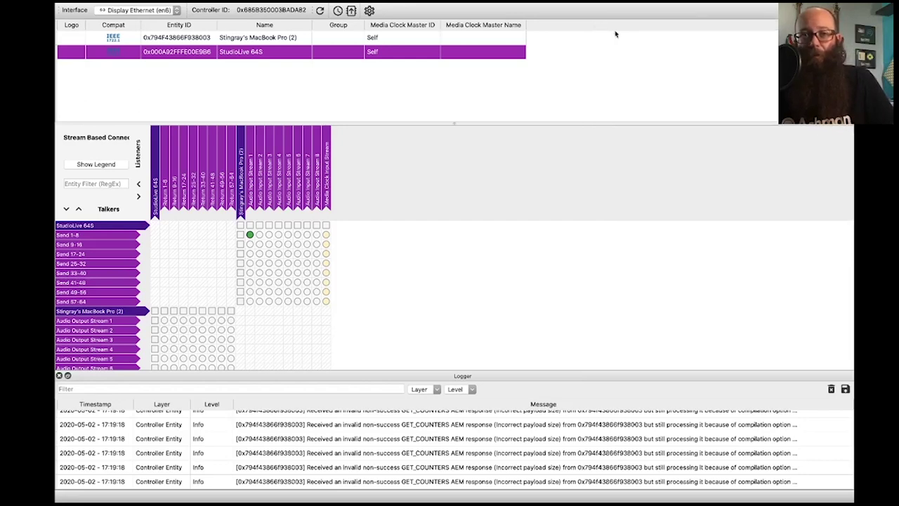
mouse_move(280, 6)
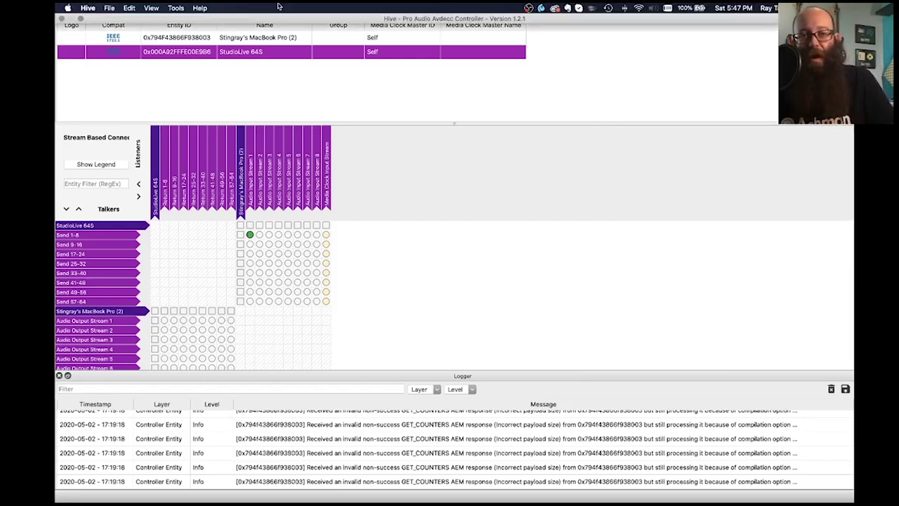
click(151, 8)
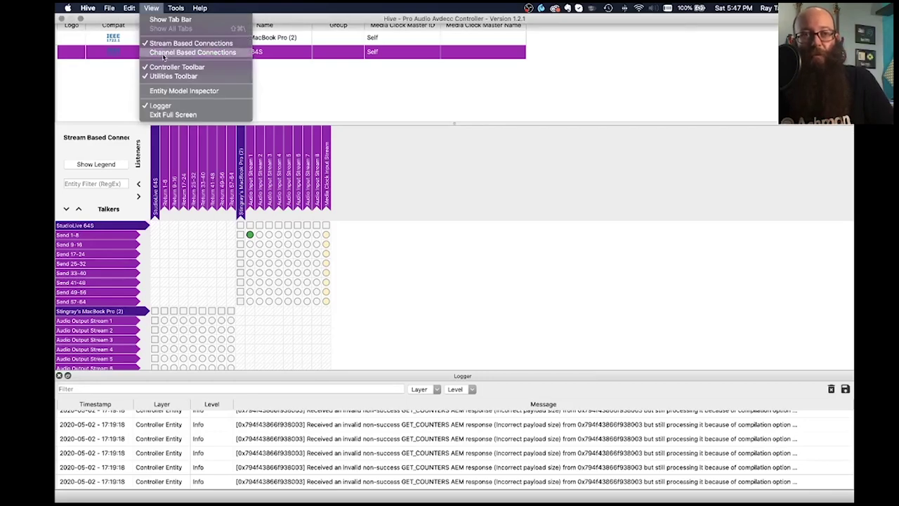
click(166, 92)
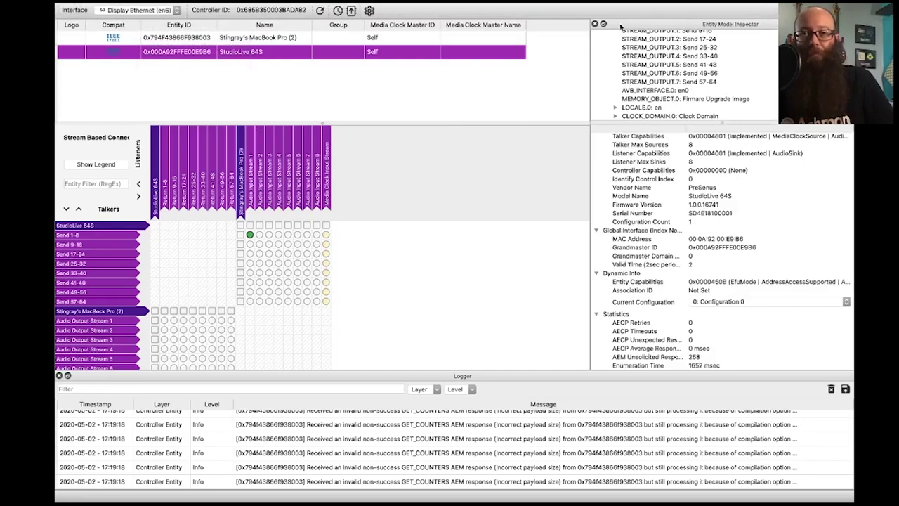
Close the Entity Model Inspector and give the connection matrix more height by shrinking the entity list.
click(594, 24)
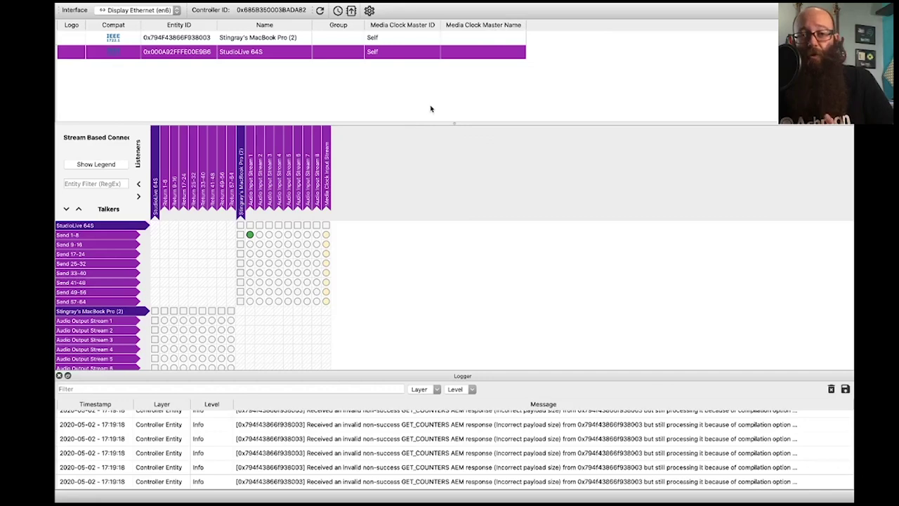
drag(431, 123, 440, 88)
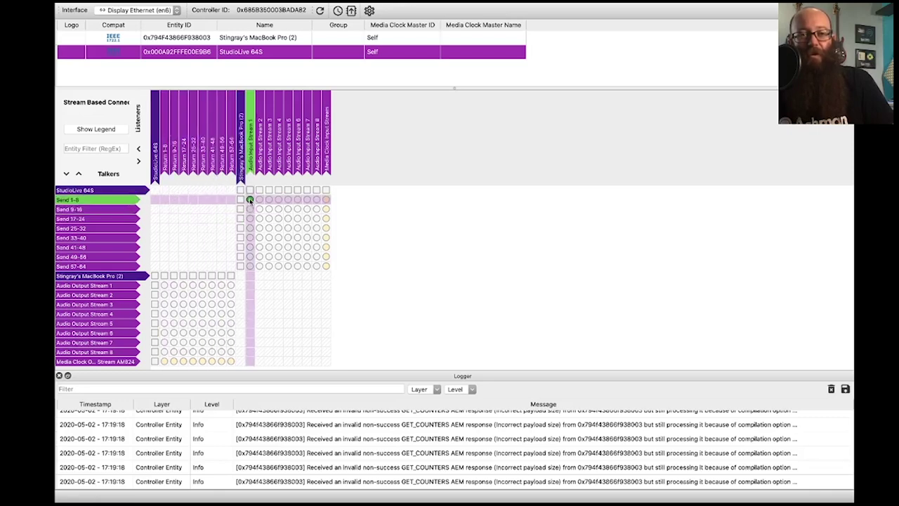
Review the connection matrix legend for the meaning of its arrows, intersection shapes and color codes, and close it.
click(249, 200)
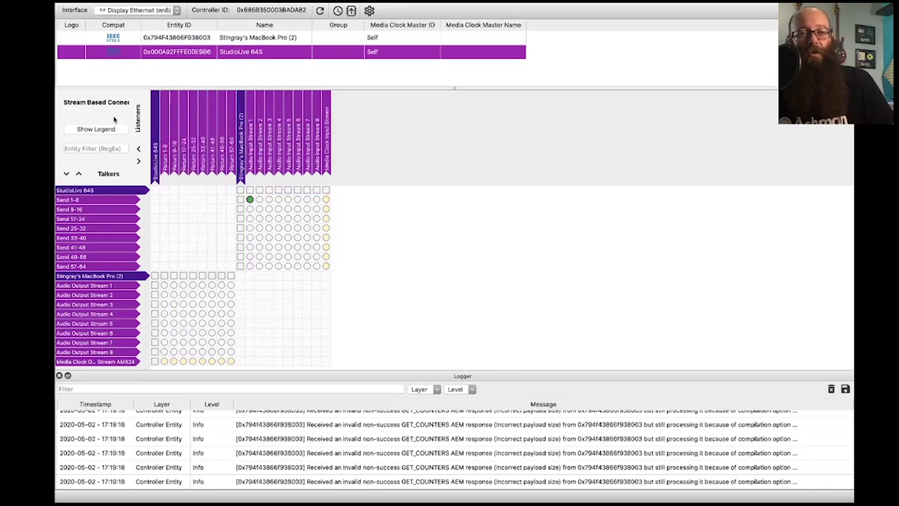
click(97, 129)
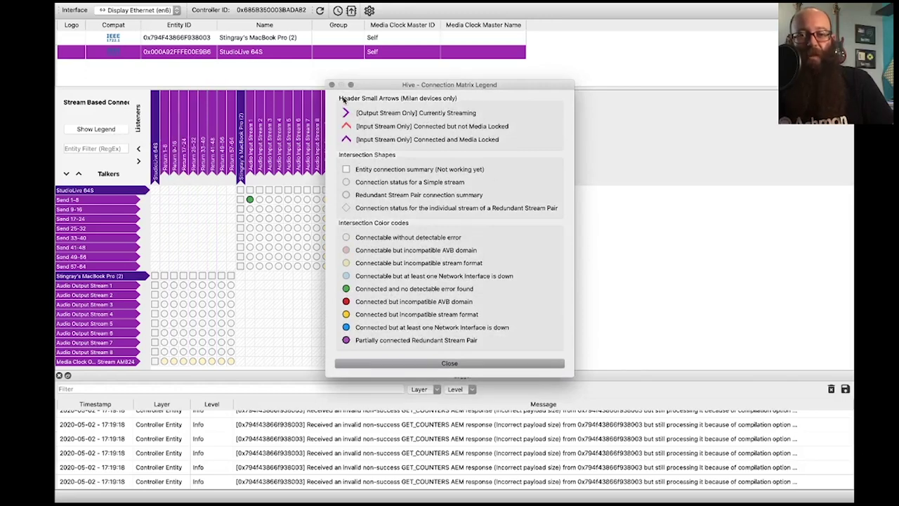
click(375, 363)
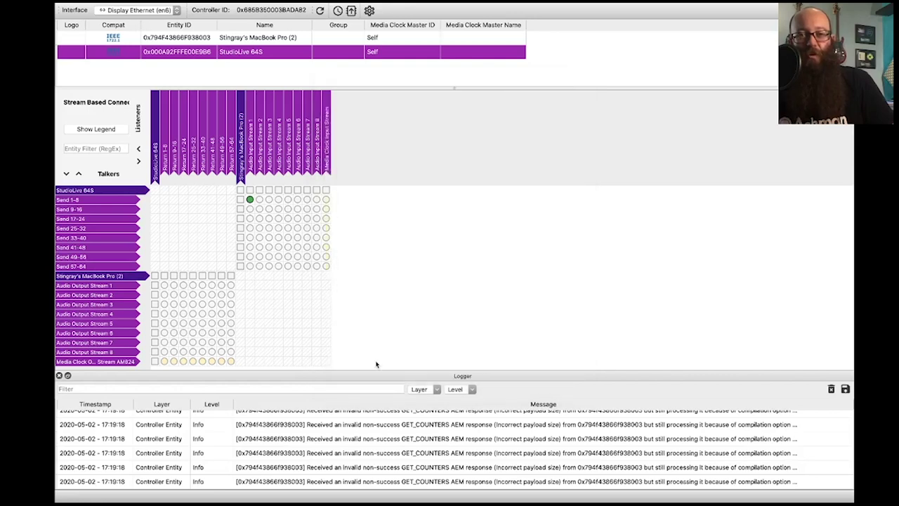
Connect the StudioLive 64S Send 9-16 stream to the MacBook Pro's Audio Input Stream 2.
click(259, 209)
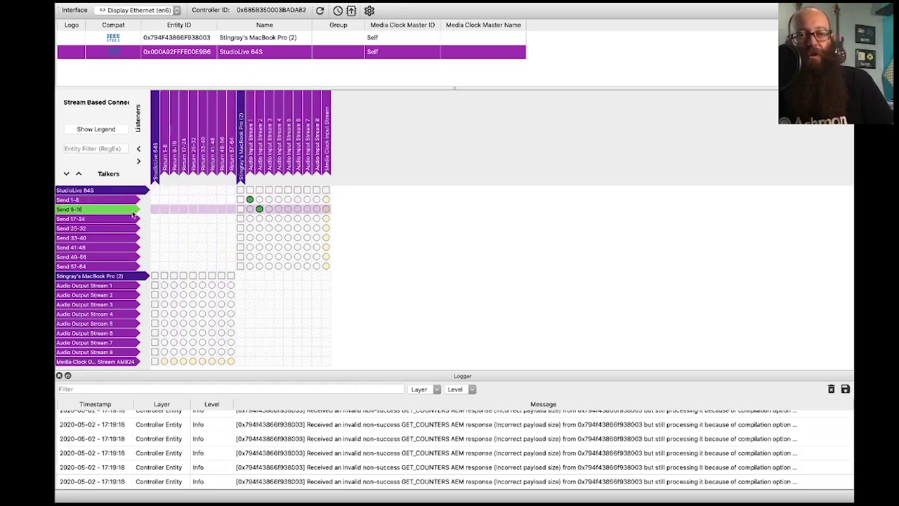
Collapse and re-expand the StudioLive 64S listener streams, all listeners, and all talkers in the connection matrix.
click(156, 160)
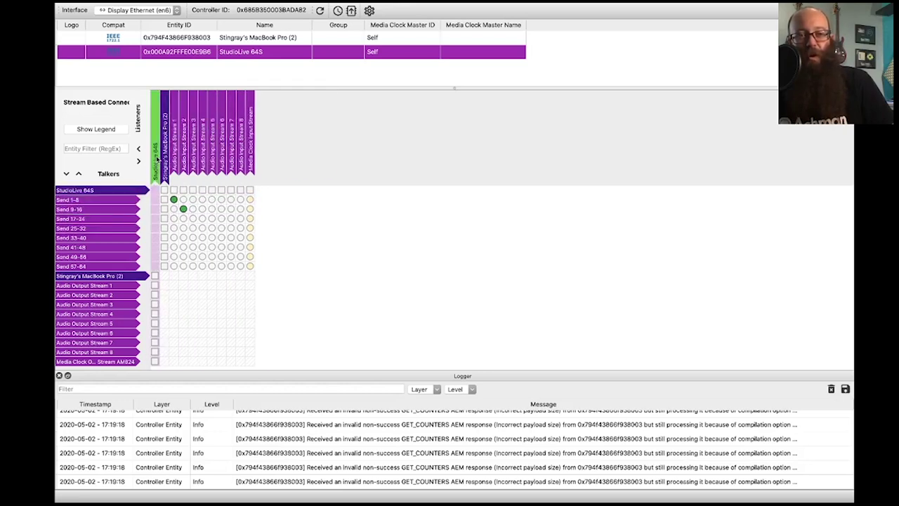
click(157, 159)
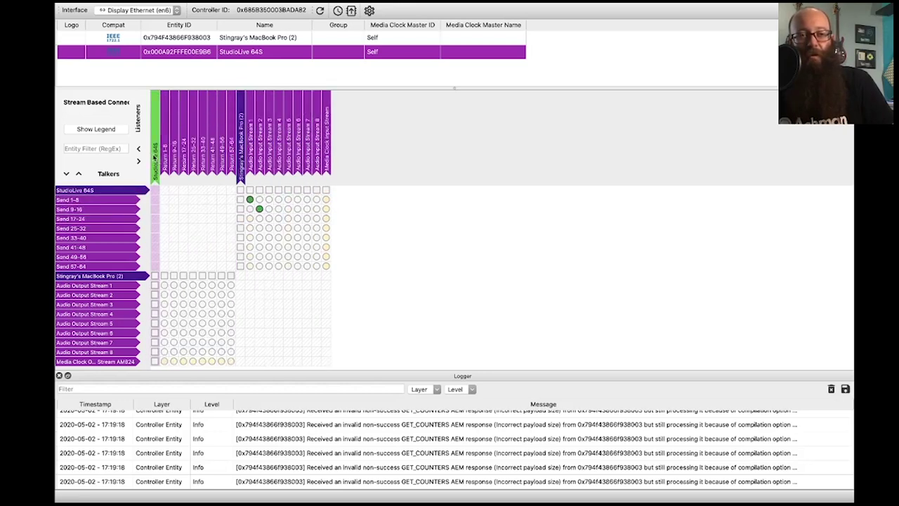
click(139, 150)
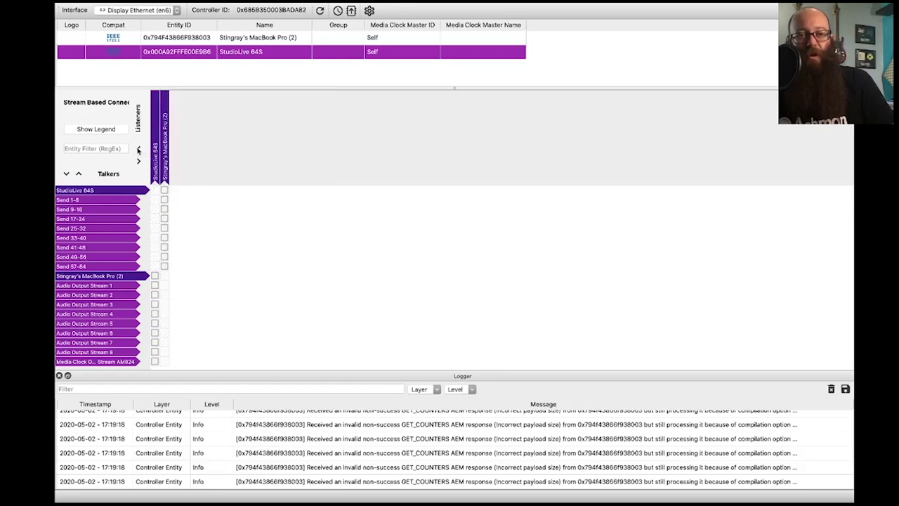
click(138, 162)
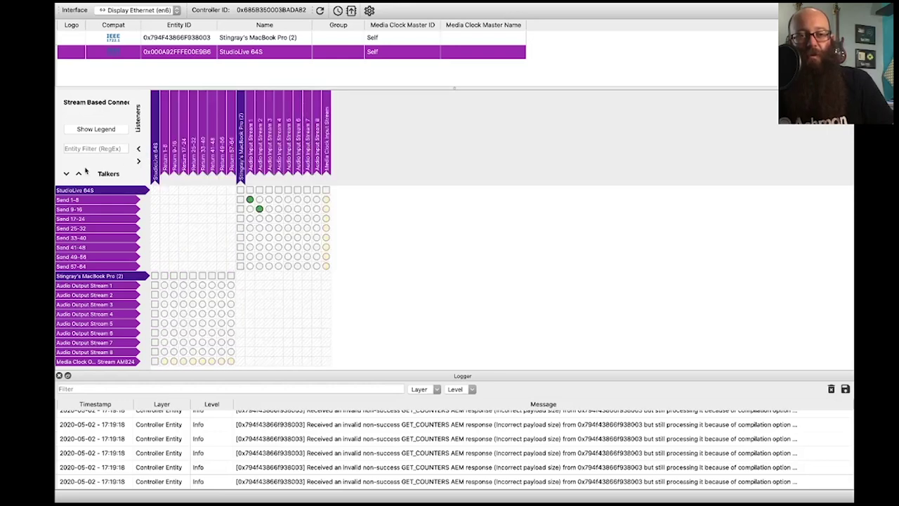
click(78, 174)
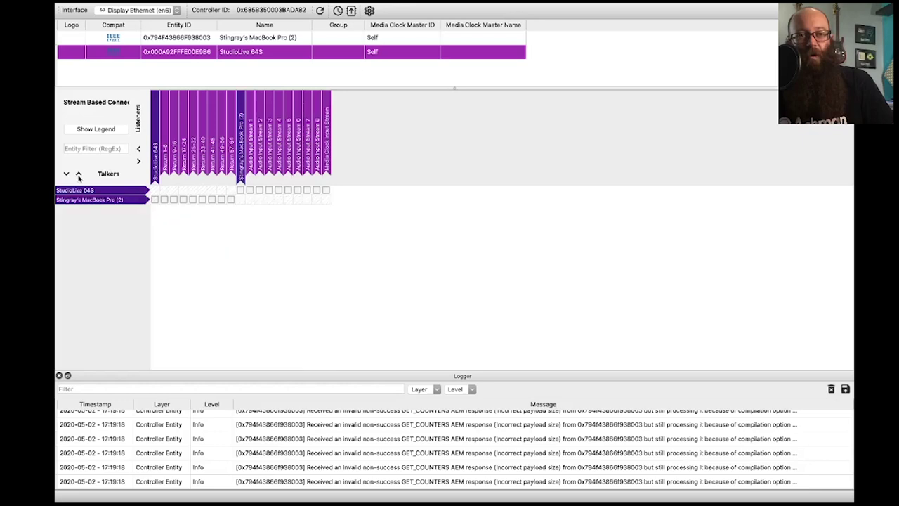
click(67, 174)
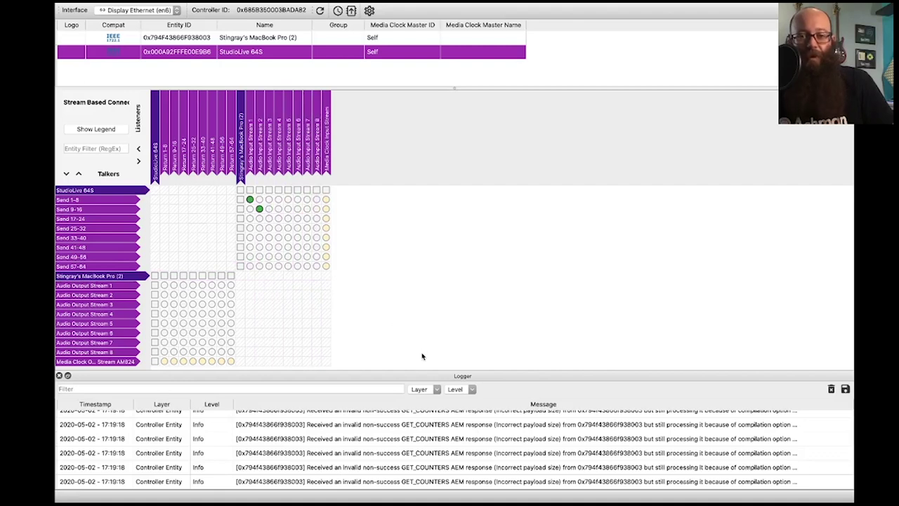
Enlarge the Logger area and read through its messages.
drag(421, 370, 435, 271)
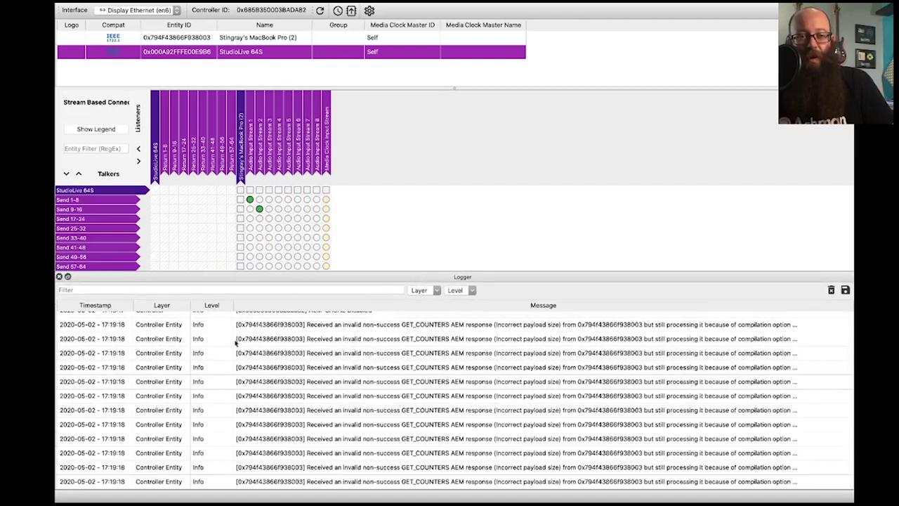
scroll(225, 415, up, 2)
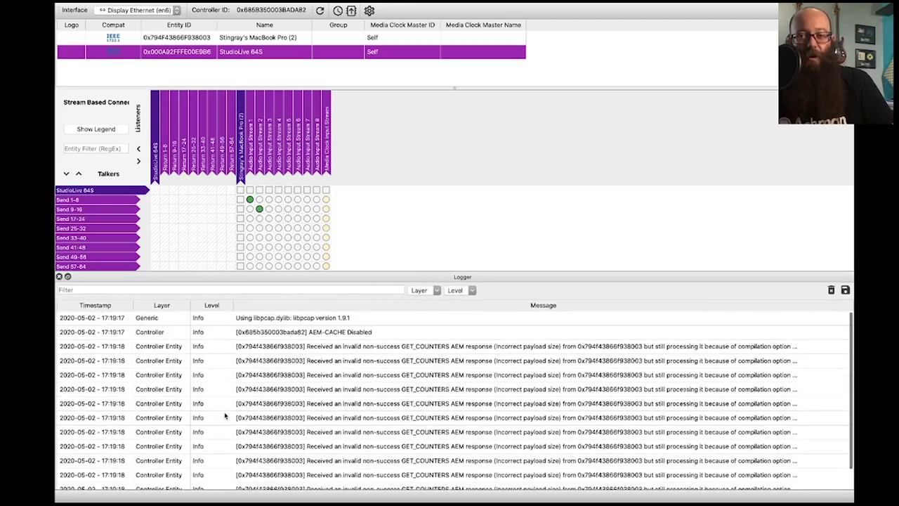
scroll(225, 416, down, 1)
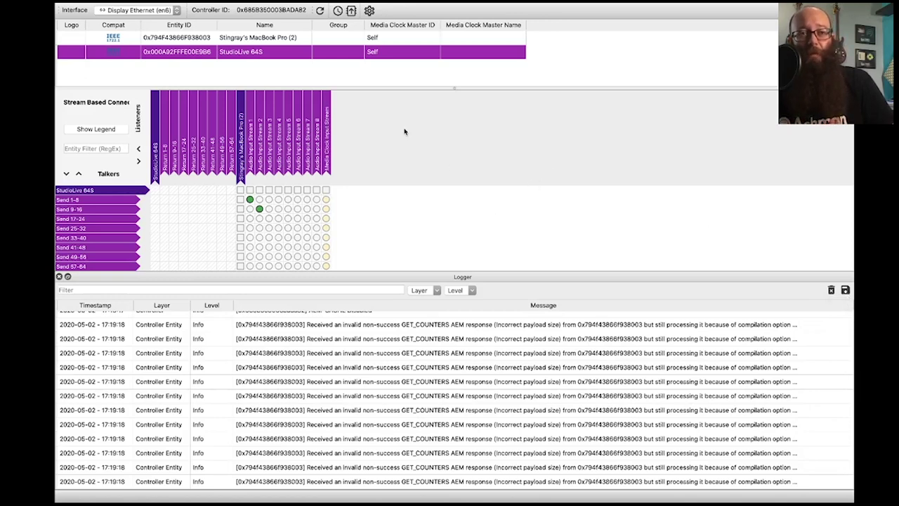
Change the settings to use the Teal theme color and show talkers on top of the connection matrix.
click(370, 11)
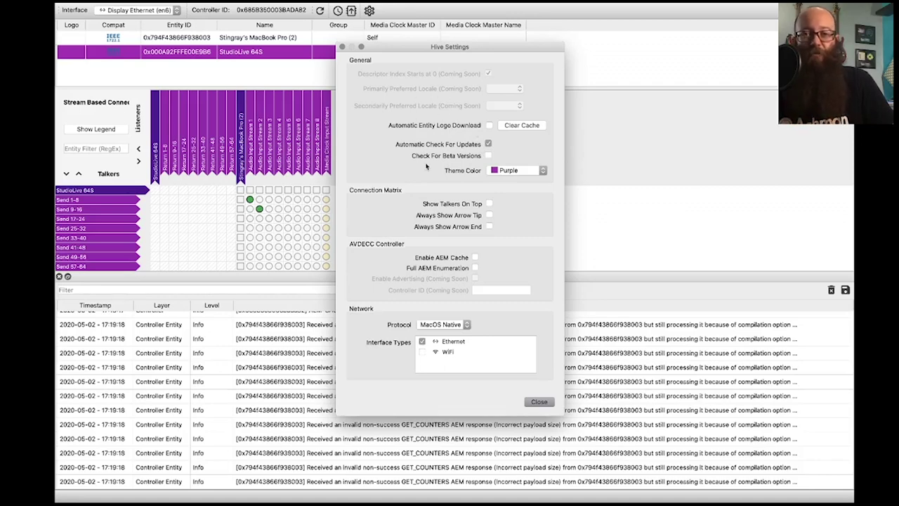
click(531, 173)
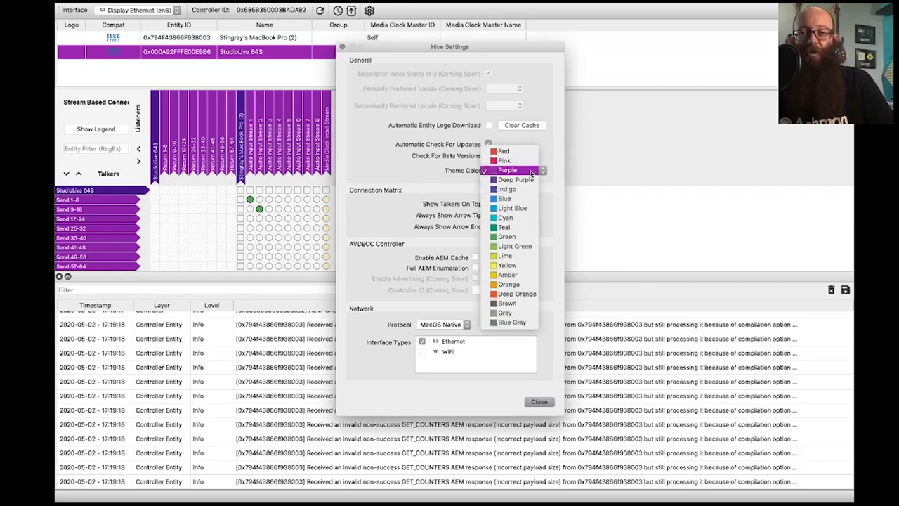
click(521, 228)
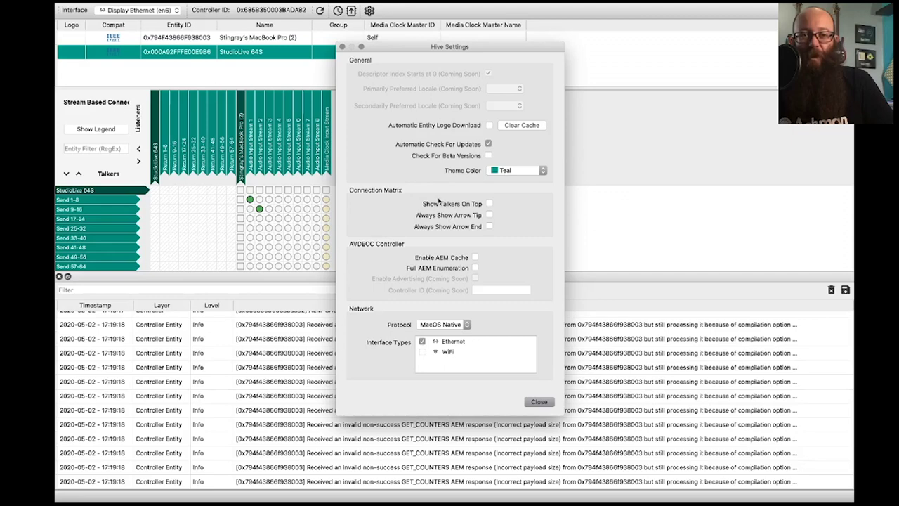
click(489, 204)
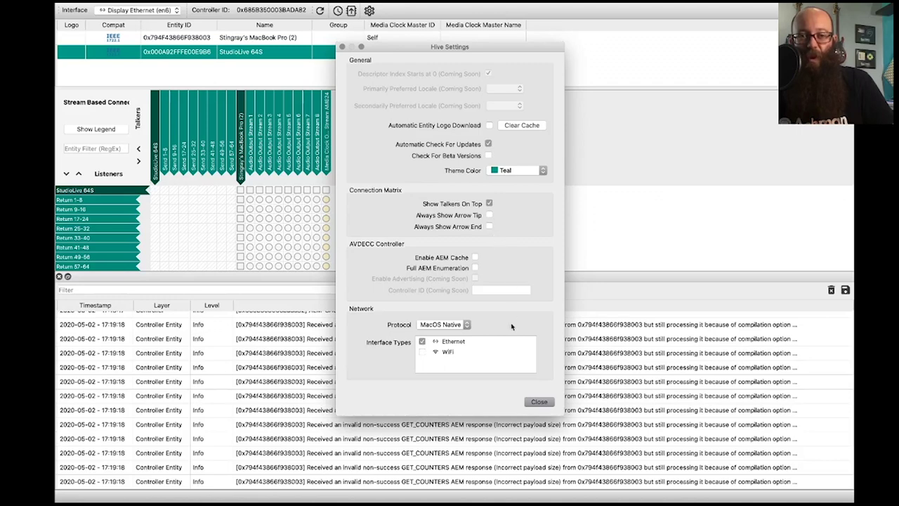
click(546, 404)
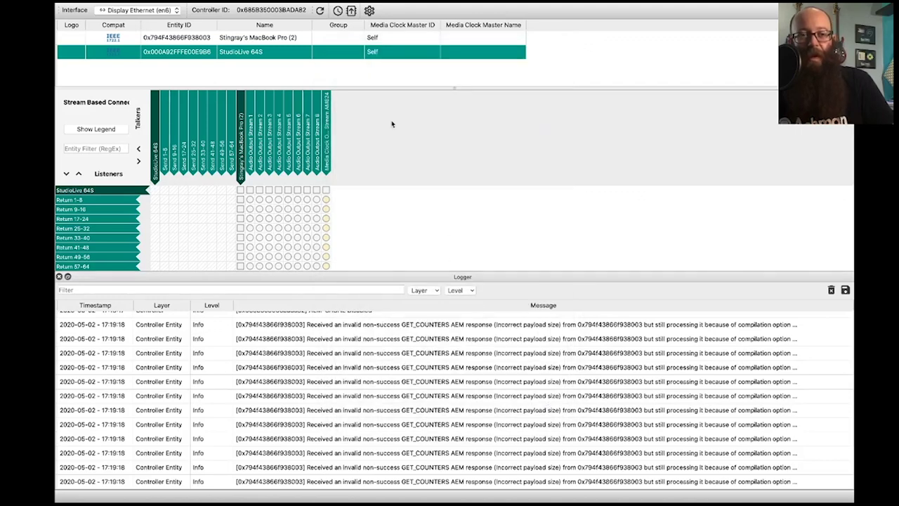
scroll(276, 203, down, 5)
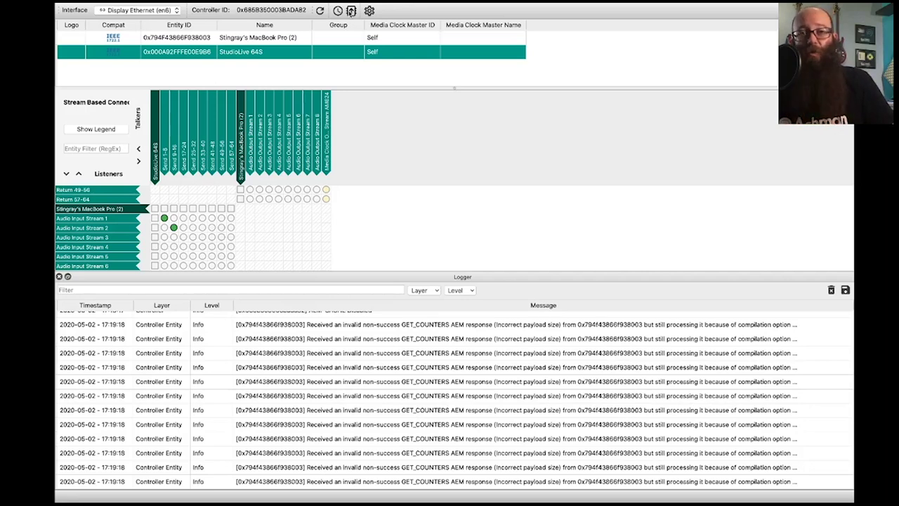
Open the media clock management window.
click(338, 11)
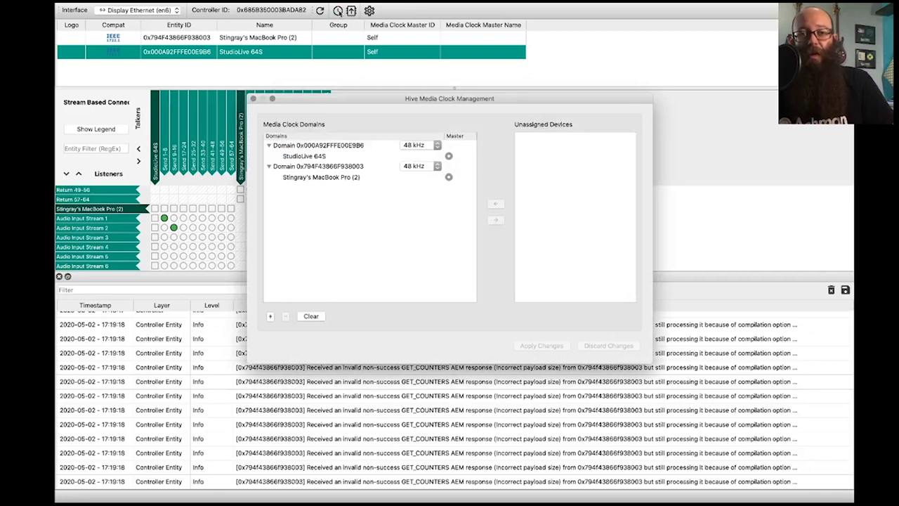